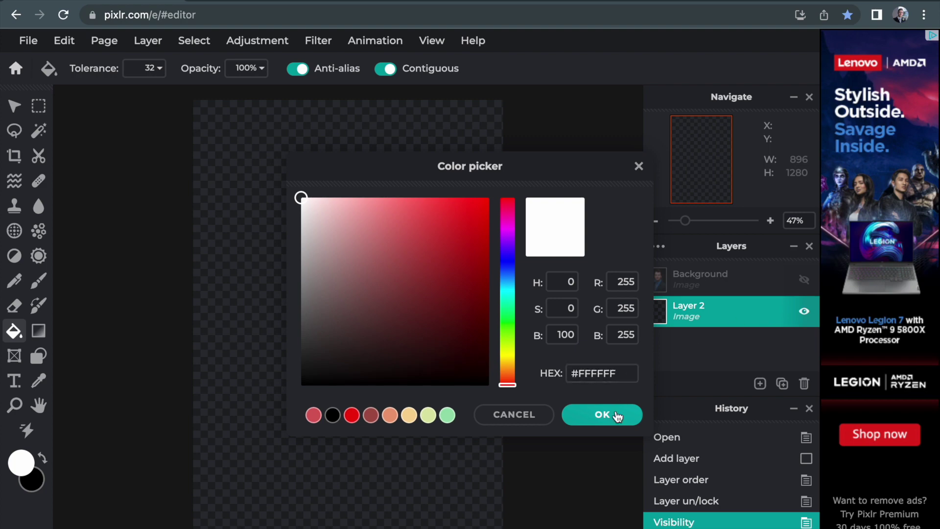
Fill Layer 2 with white (#FFFFFF), and make the Background photo layer visible and active.
left_click(612, 416)
left_click(440, 322)
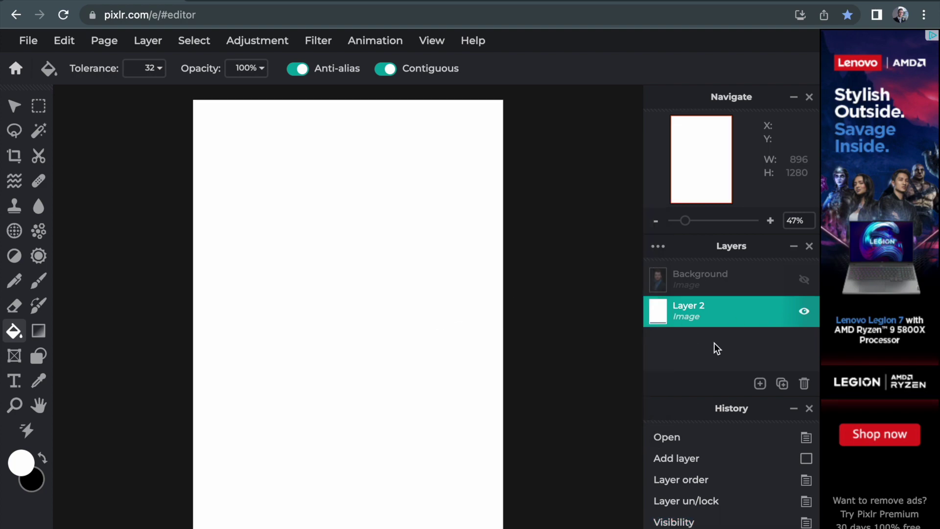
left_click(804, 281)
left_click(747, 276)
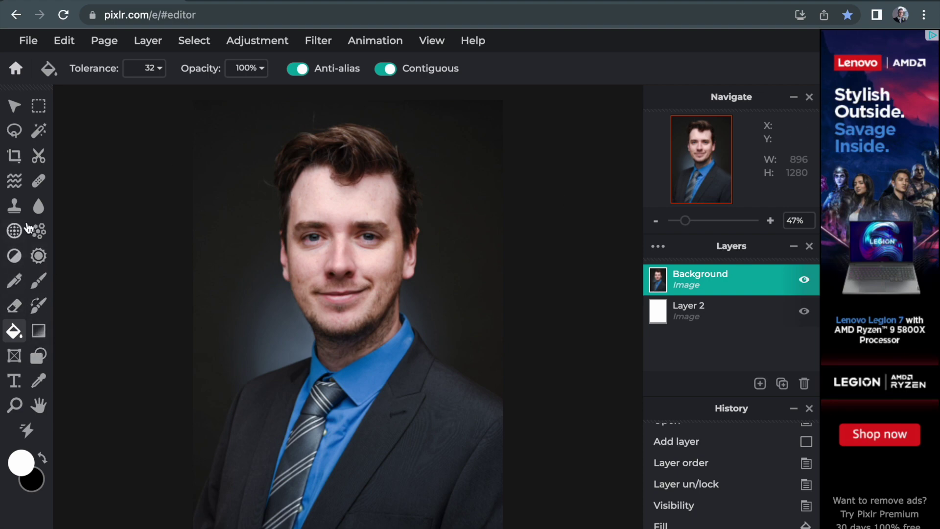
Erase the dark backdrop closely around the man's head and shoulders on the Background layer using a 120 px eraser.
left_click(14, 305)
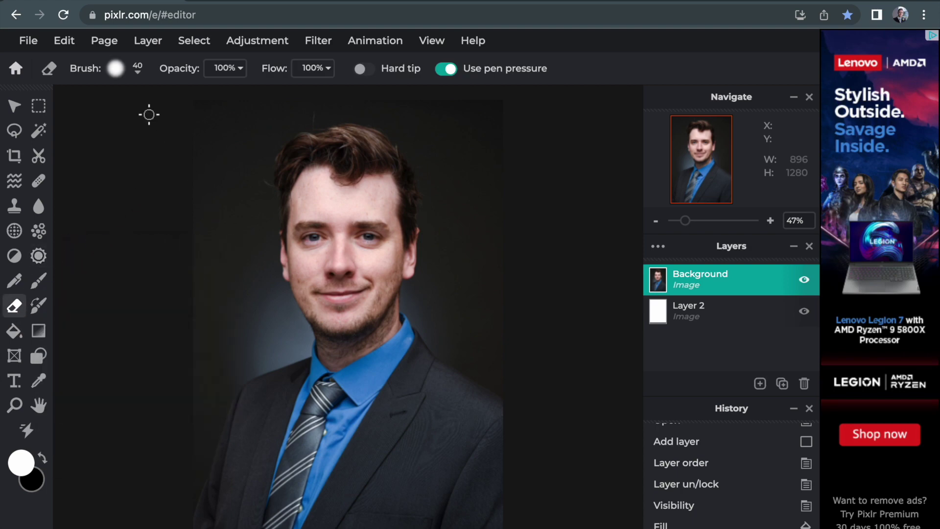
left_click(138, 72)
left_click_drag(142, 128, 201, 131)
left_click(566, 222)
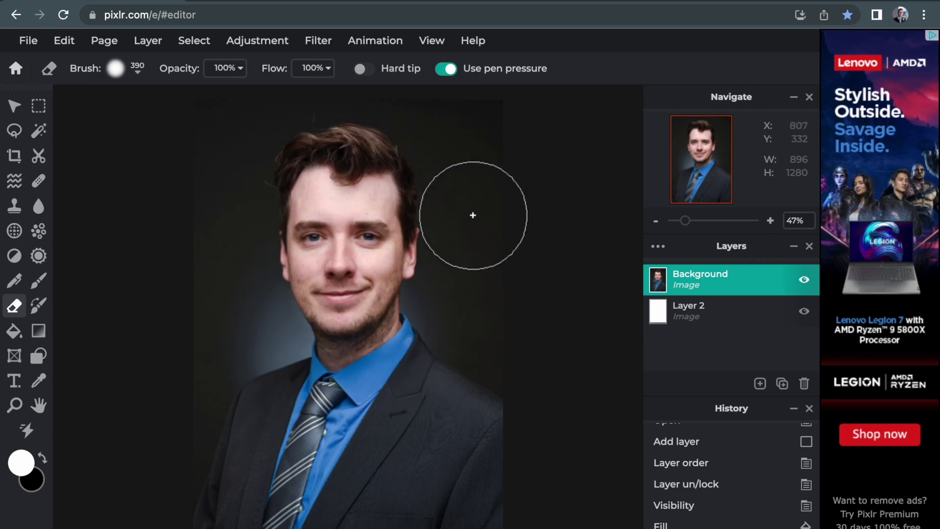
left_click(139, 72)
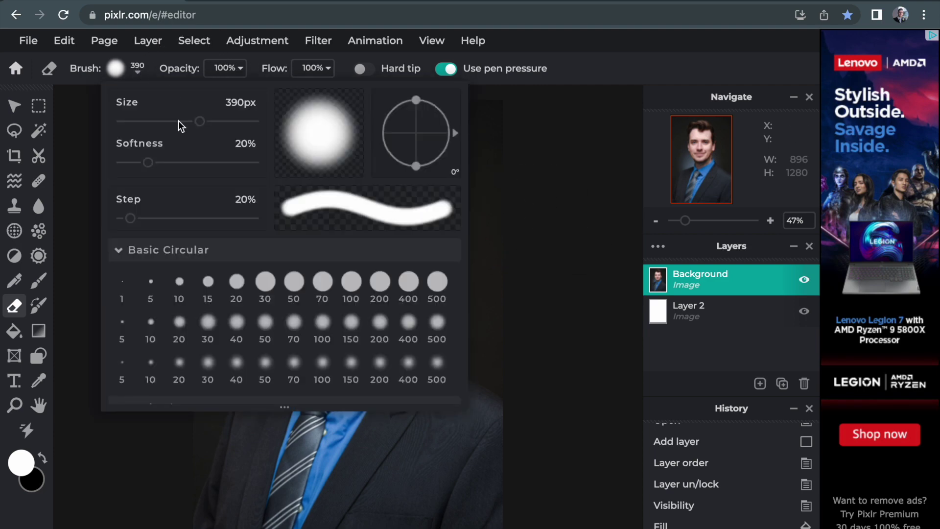
left_click(589, 209)
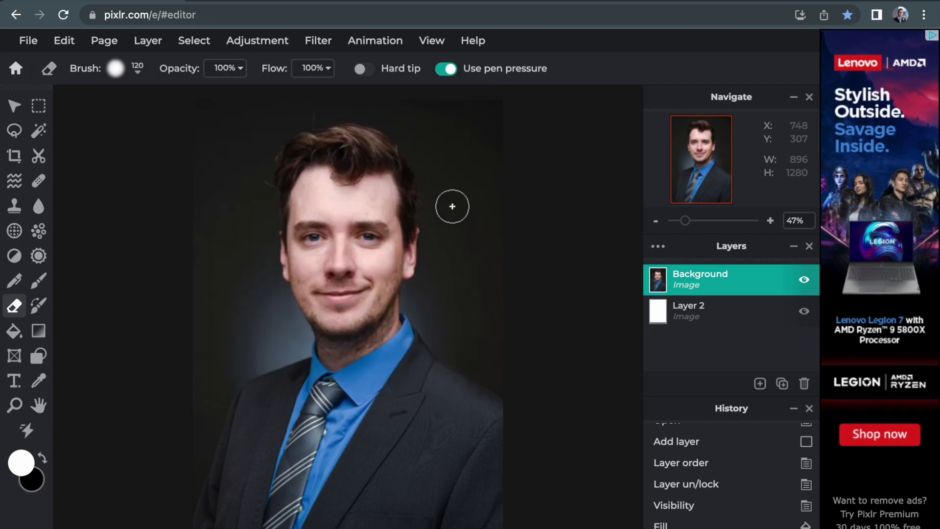
left_click_drag(433, 189, 430, 283)
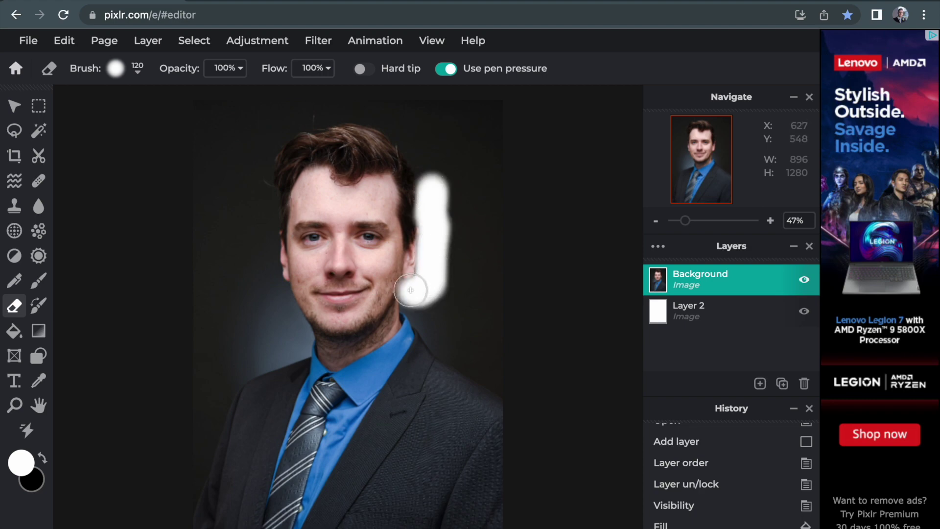
mouse_move(425, 319)
left_mouse_down()
mouse_move(452, 356)
mouse_move(546, 418)
left_mouse_up()
mouse_move(428, 183)
left_mouse_down()
mouse_move(401, 130)
mouse_move(380, 120)
mouse_move(319, 115)
mouse_move(270, 153)
mouse_move(264, 259)
mouse_move(302, 338)
mouse_move(219, 377)
mouse_move(188, 504)
left_mouse_up()
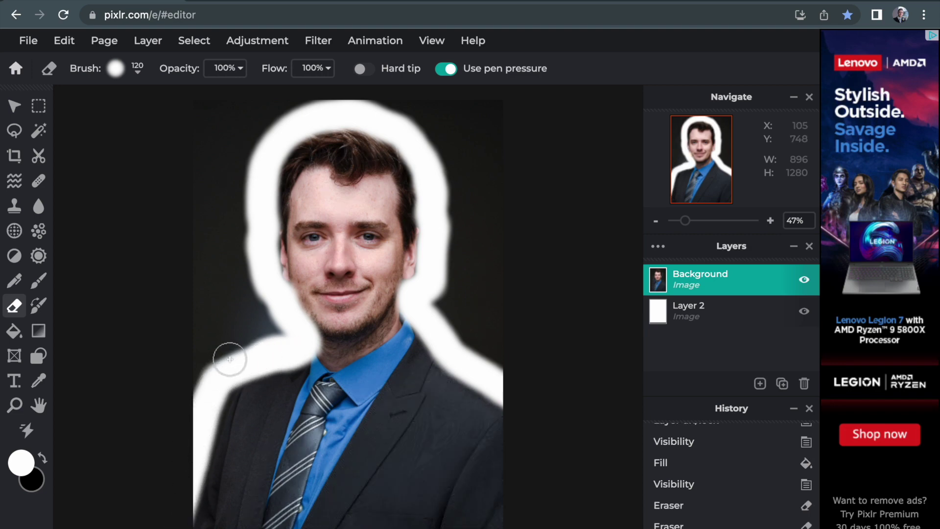
left_click_drag(233, 372, 199, 463)
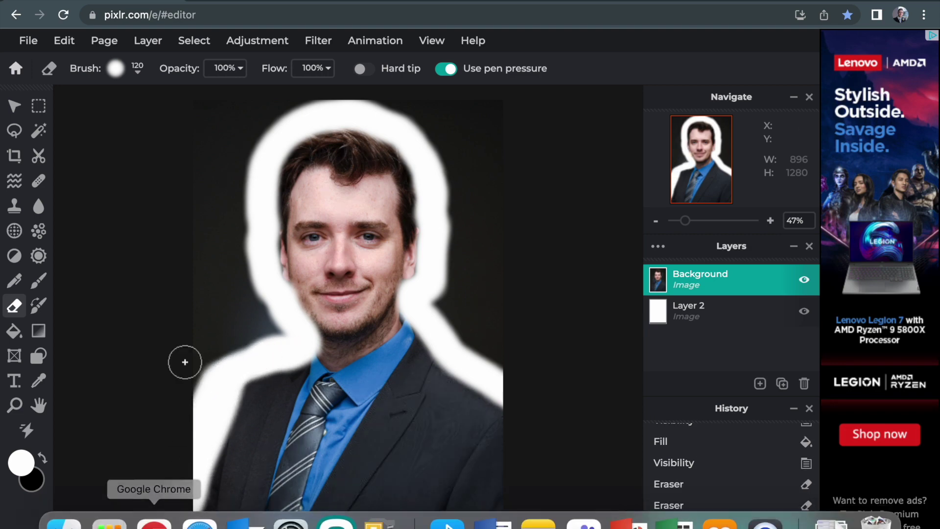
Erase the larger remaining areas of dark backdrop on both sides of the man with a 330 px eraser.
left_click(139, 73)
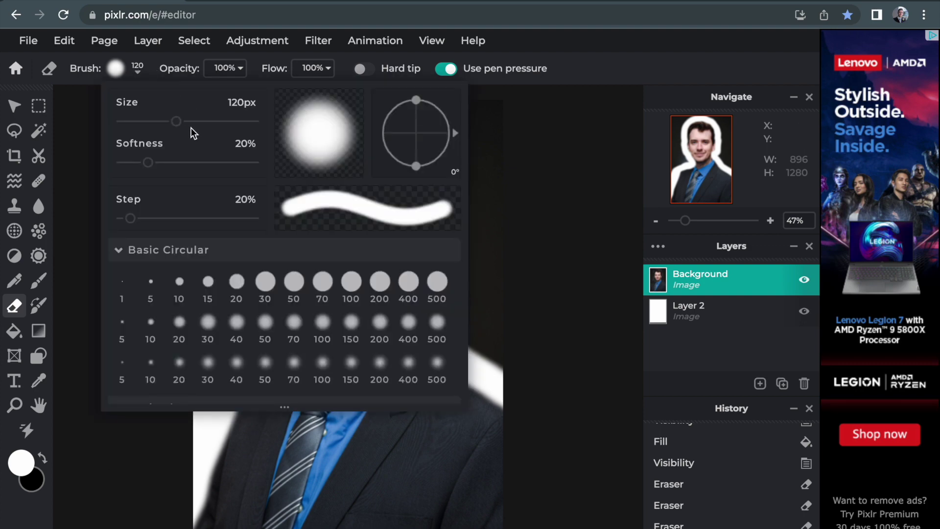
left_click(552, 242)
mouse_move(506, 279)
left_mouse_down()
mouse_move(480, 294)
mouse_move(460, 287)
mouse_move(505, 350)
mouse_move(483, 325)
mouse_move(466, 206)
mouse_move(480, 157)
mouse_move(428, 90)
mouse_move(474, 131)
mouse_move(263, 104)
mouse_move(214, 121)
mouse_move(244, 124)
mouse_move(212, 206)
mouse_move(248, 315)
mouse_move(188, 344)
mouse_move(152, 430)
mouse_move(183, 380)
mouse_move(254, 336)
left_mouse_up()
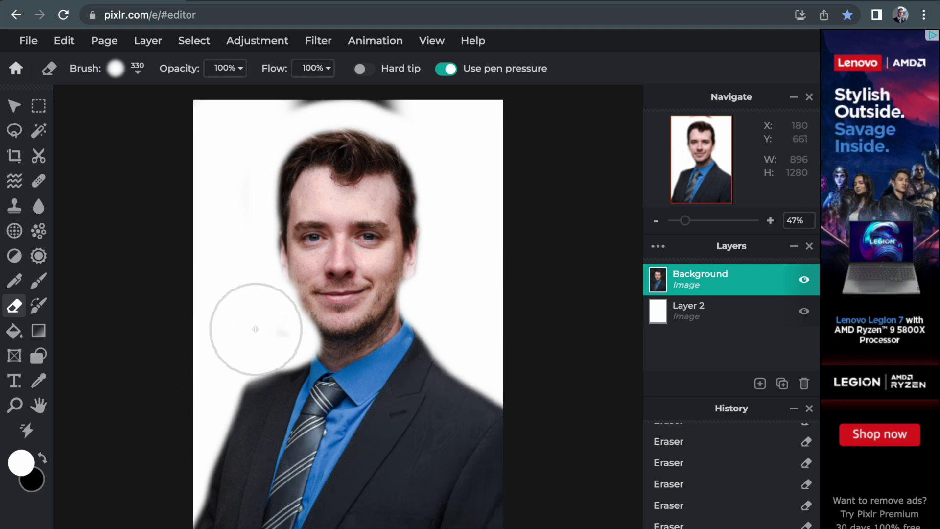
Set the eraser size to 93 px and clean up the leftover backdrop on the Background layer.
left_click(138, 71)
left_click_drag(162, 120, 172, 126)
left_click(85, 206)
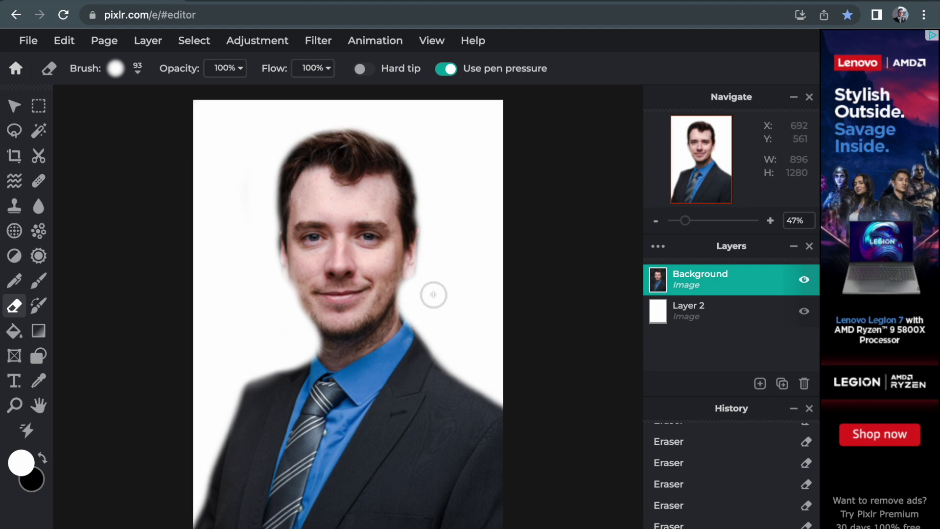
left_click(752, 300)
left_click(754, 290)
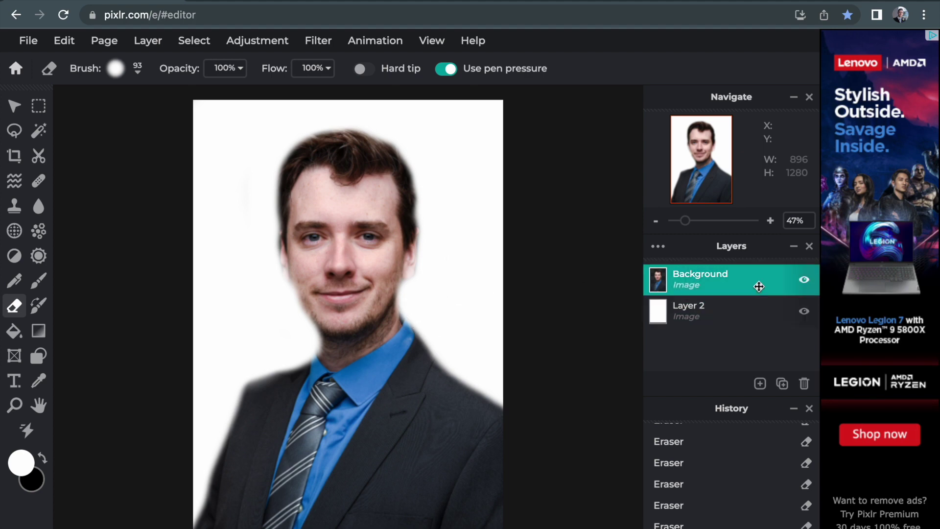
left_click(760, 383)
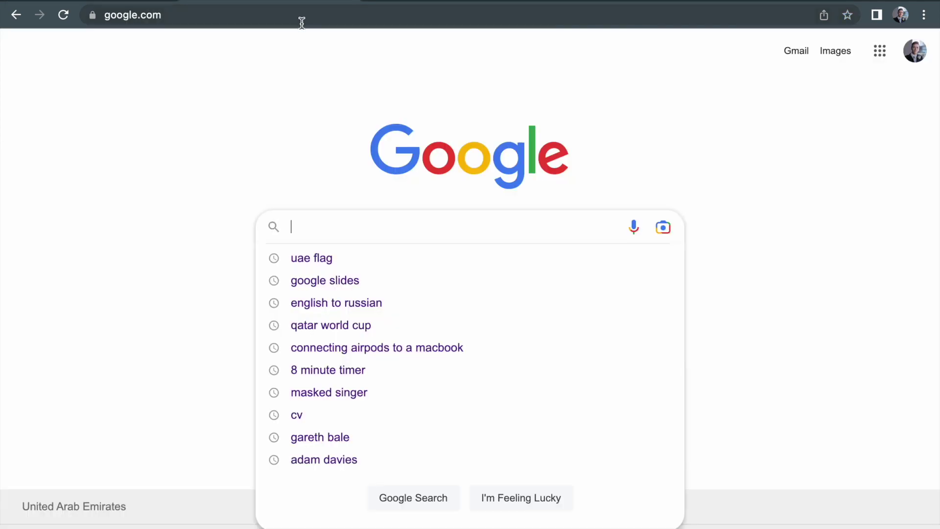
Switch to Google and find images for "uae flag".
type("uae flag")
key("Return")
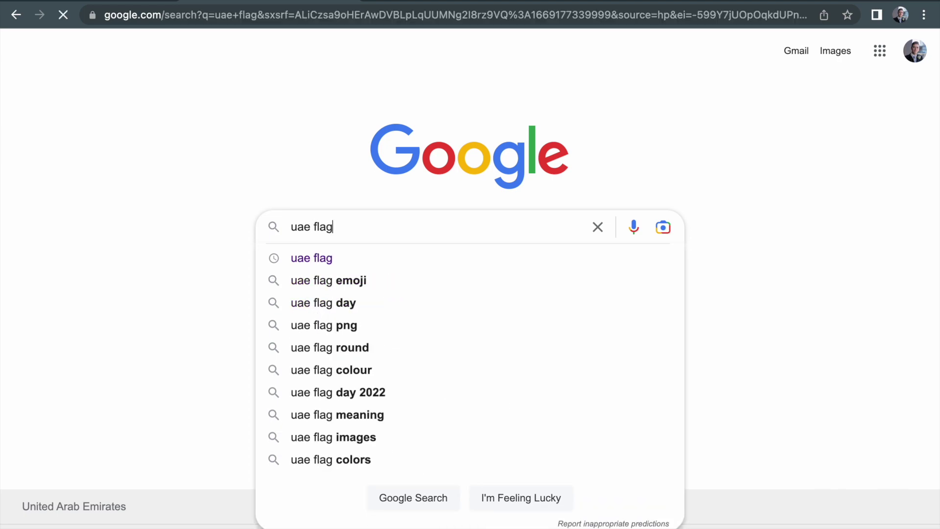
left_click(145, 112)
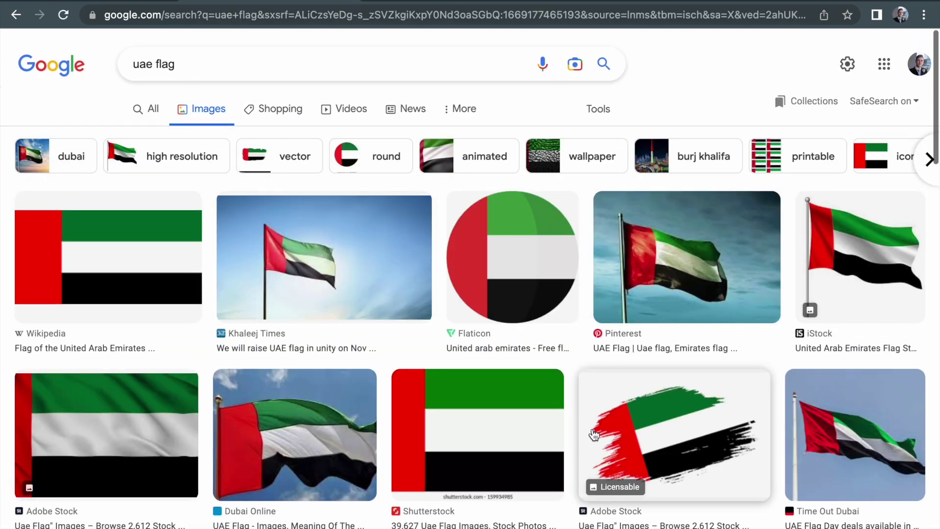
Save the Adobe Stock image of the rippled, full-frame flag to the Desktop as "UAE Flag".
scroll(617, 465, "down", 8)
scroll(594, 434, "up", 4)
scroll(594, 434, "up", 3)
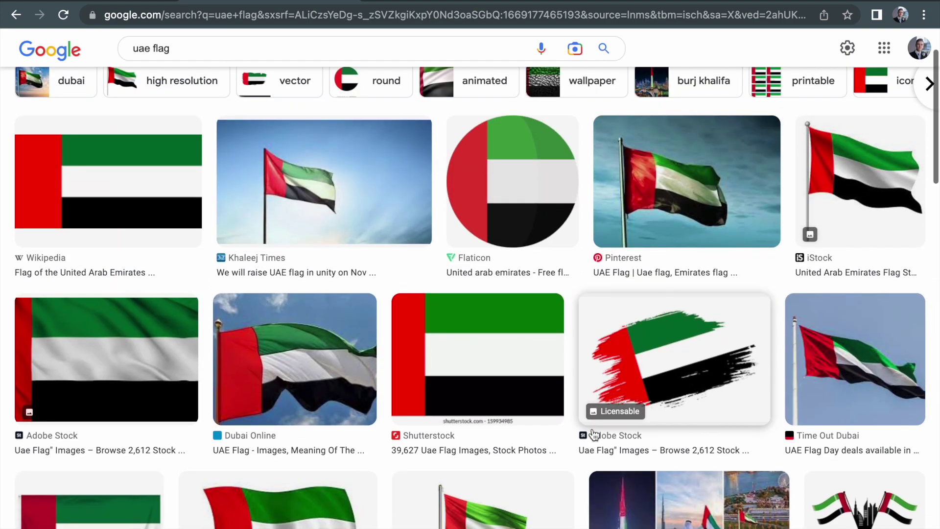
left_click(77, 374)
right_click(735, 219)
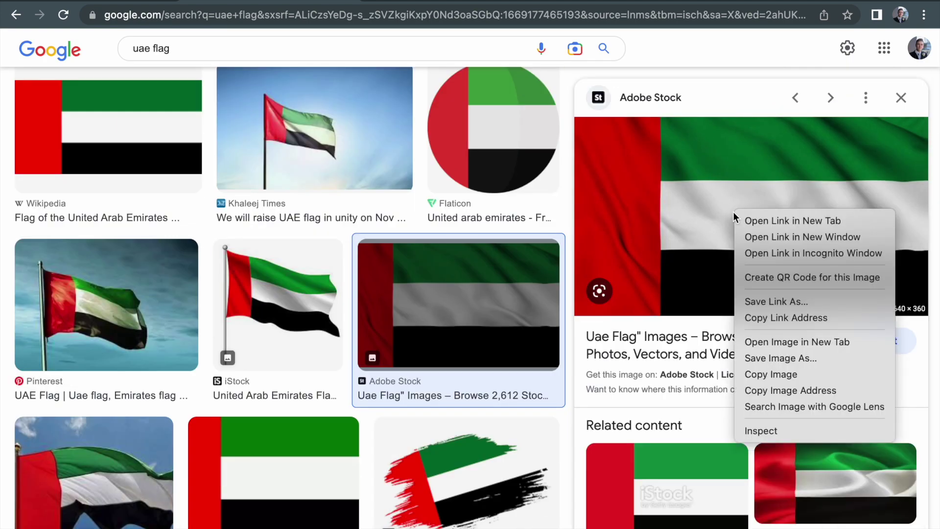
left_click(837, 355)
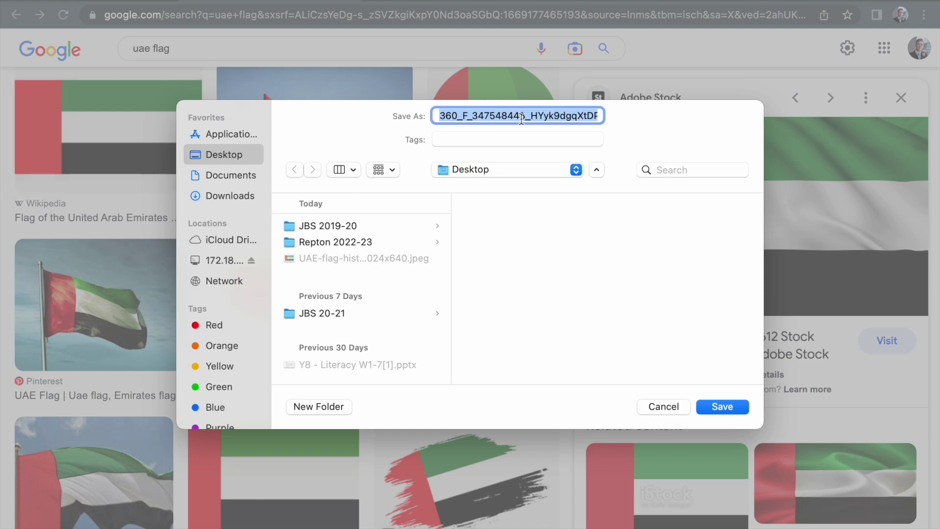
type("AE Flag")
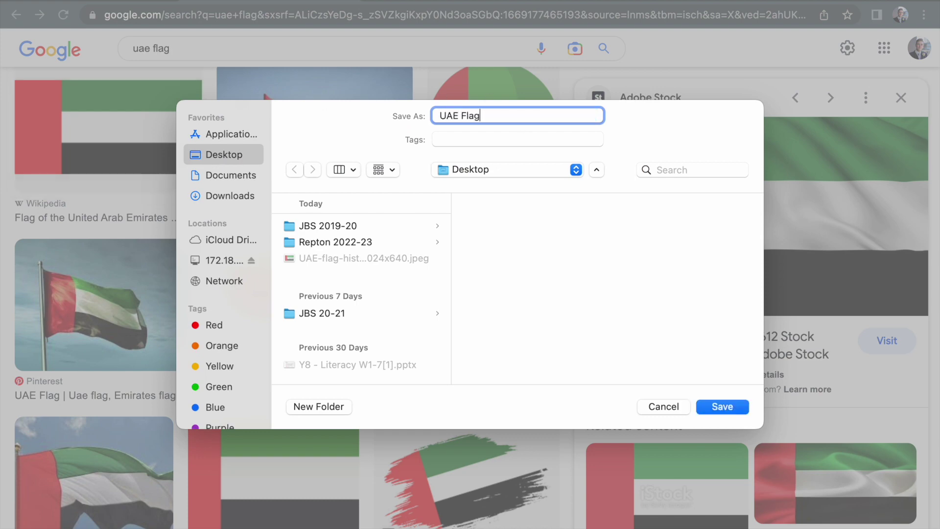
key("Return")
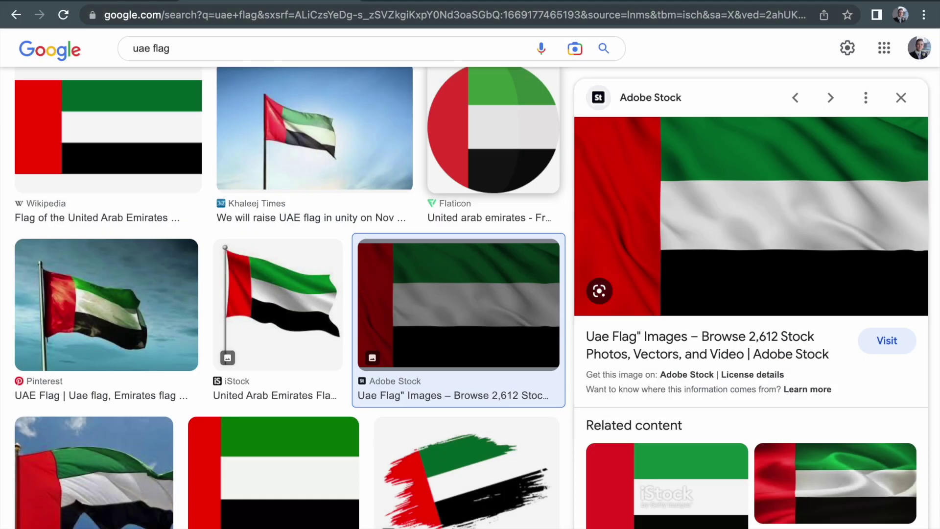
Return to Pixlr and add UAE Flag.jpeg as an image layer above the portrait.
left_click(96, 27)
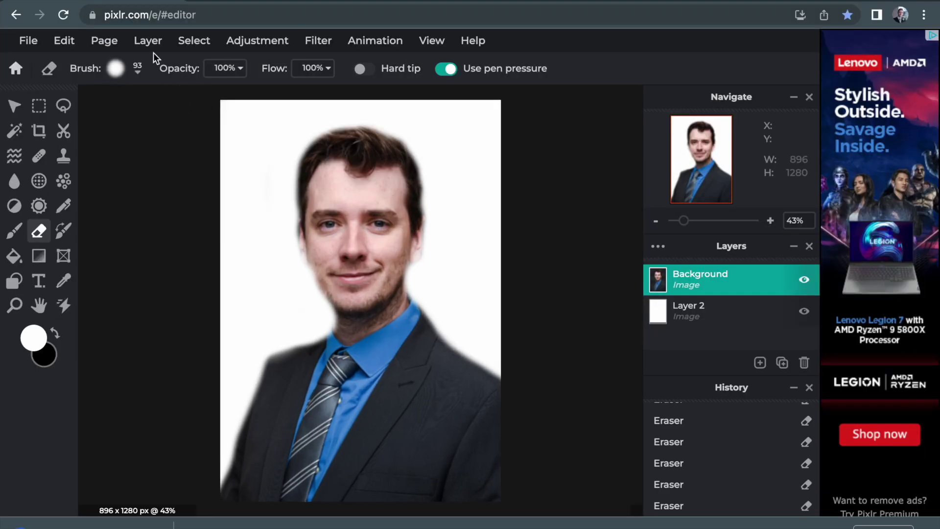
left_click(147, 43)
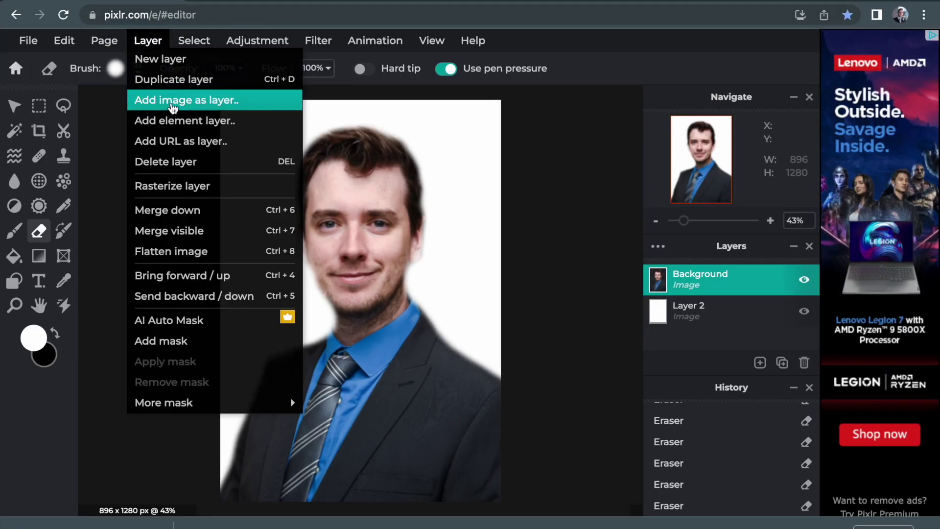
left_click(173, 104)
double_click(359, 211)
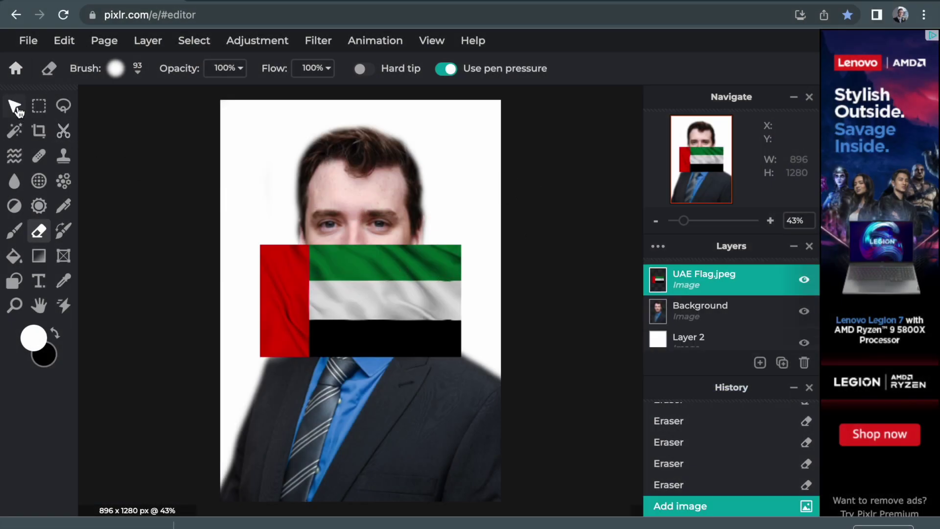
Rotate the flag layer about 90° clockwise with the red band on top, and scale it to about 1663 × 935 px to cover the canvas.
left_click(14, 106)
left_click_drag(363, 268, 363, 214)
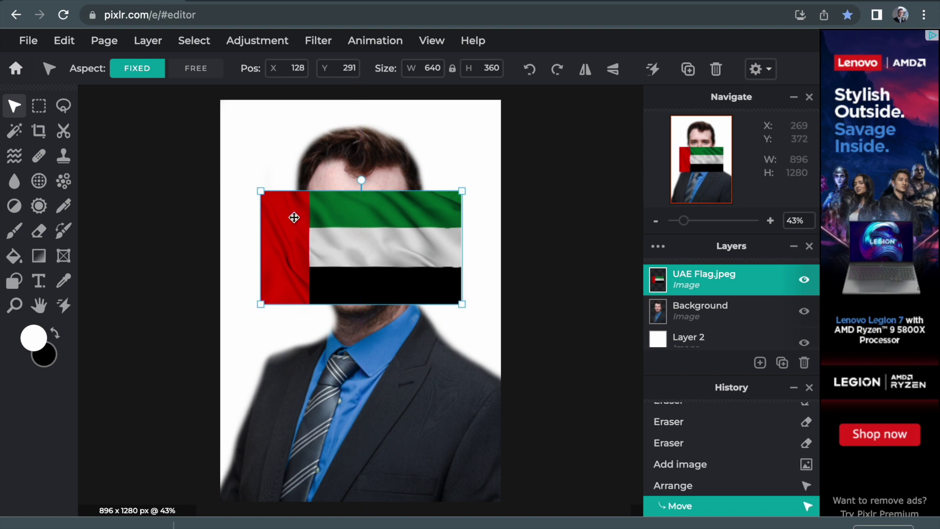
left_click_drag(362, 180, 309, 196)
left_click_drag(337, 295, 688, 528)
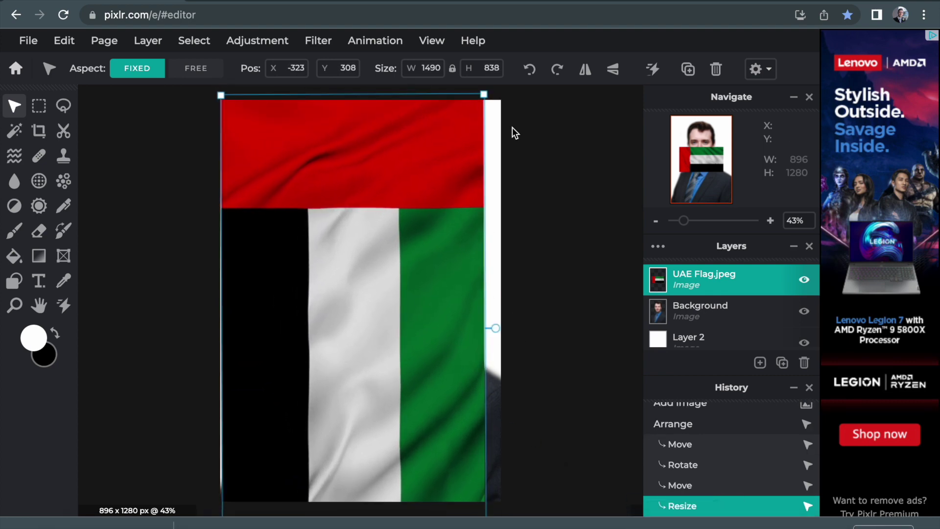
left_click_drag(485, 96, 556, 46)
left_click_drag(411, 155, 404, 219)
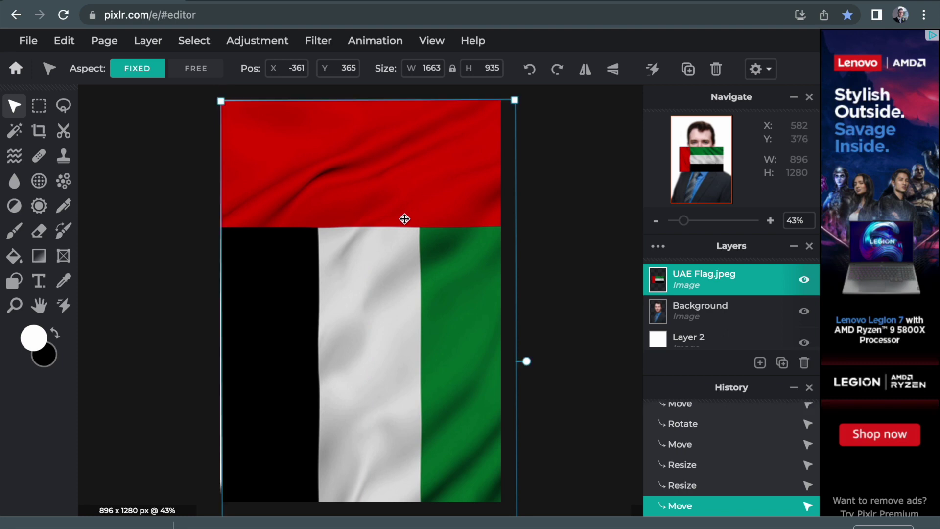
left_click(553, 254)
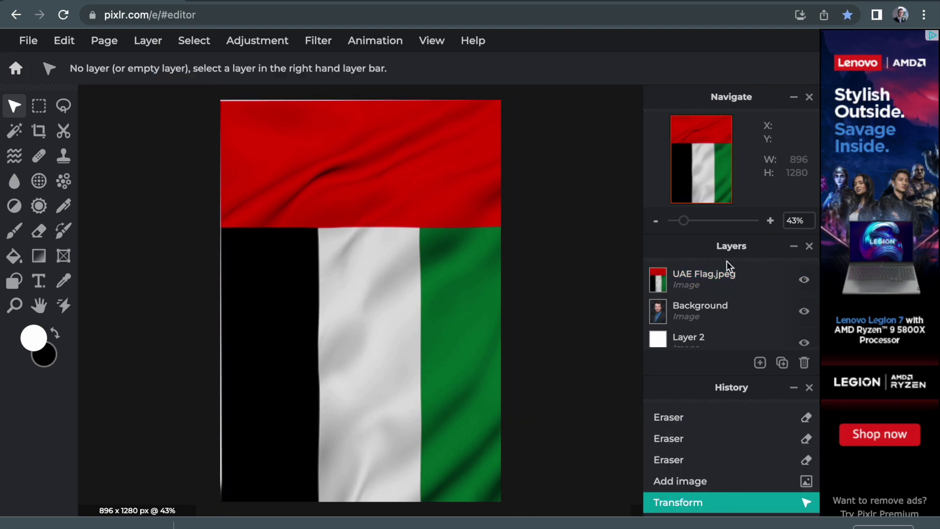
Open the UAE Flag.jpeg layer's settings and set its blend mode to Overlay.
left_click(714, 286)
left_click(715, 286)
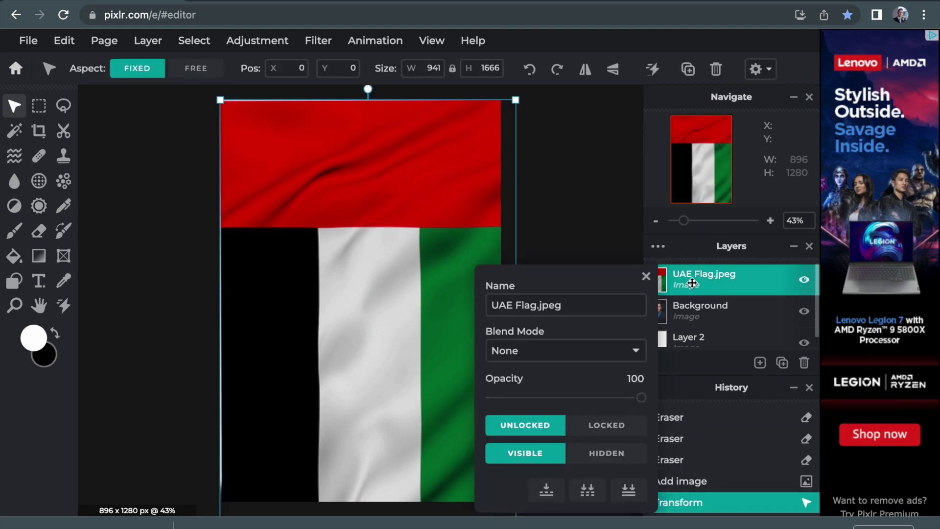
left_click(584, 359)
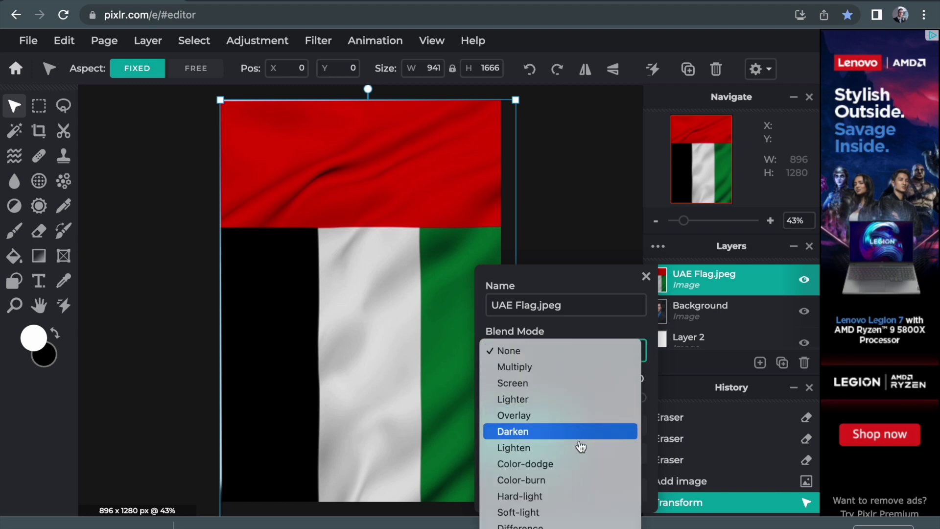
left_click(582, 416)
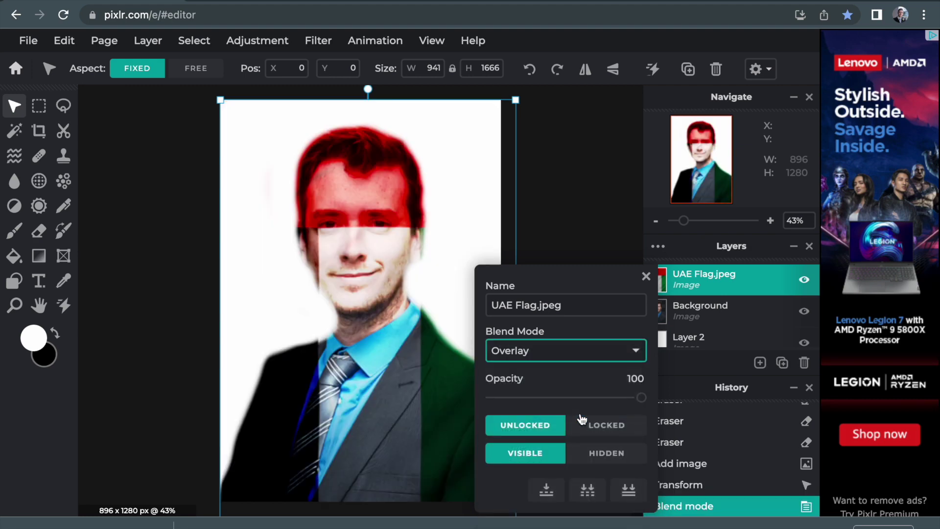
Try the Screen, Multiply and Lighten blend modes on the flag layer.
left_click(570, 361)
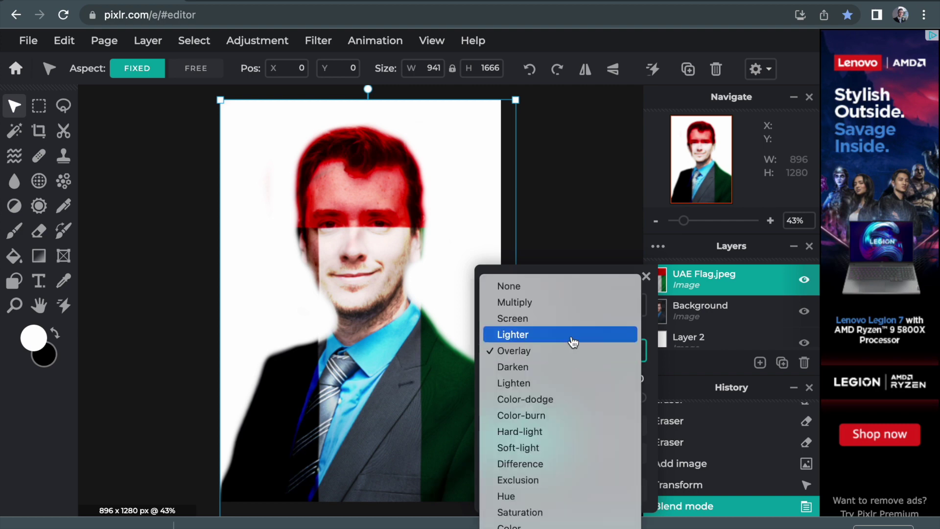
left_click(577, 319)
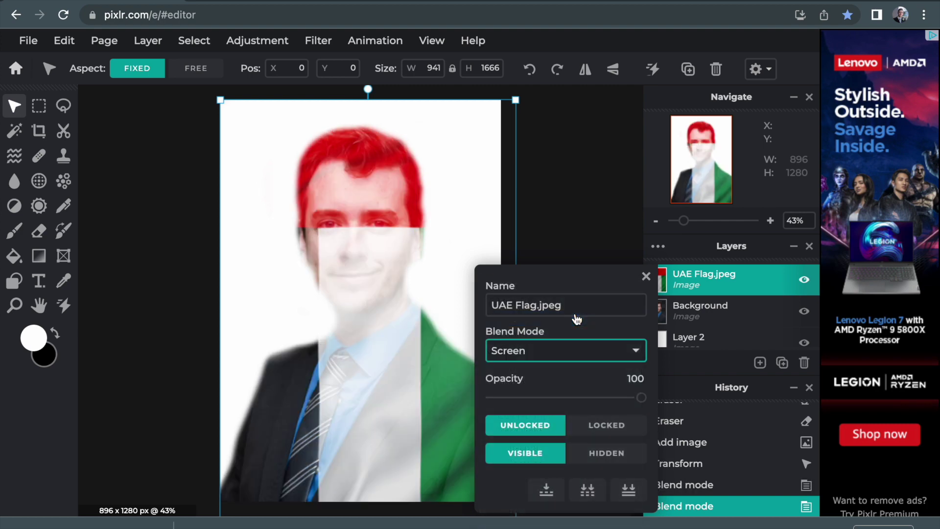
left_click(571, 342)
left_click(569, 336)
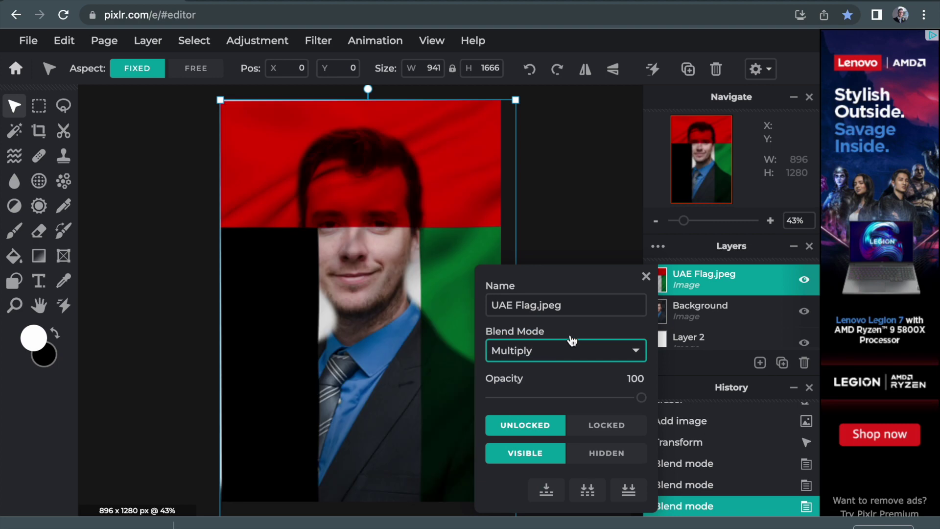
left_click(567, 353)
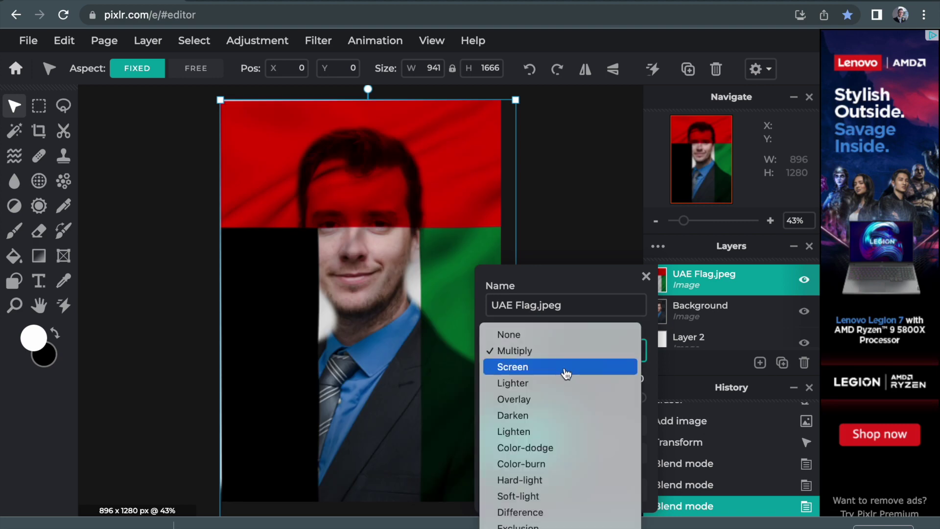
left_click(564, 431)
Try Darken, Overlay and Screen as the flag layer's blend mode.
left_click(576, 354)
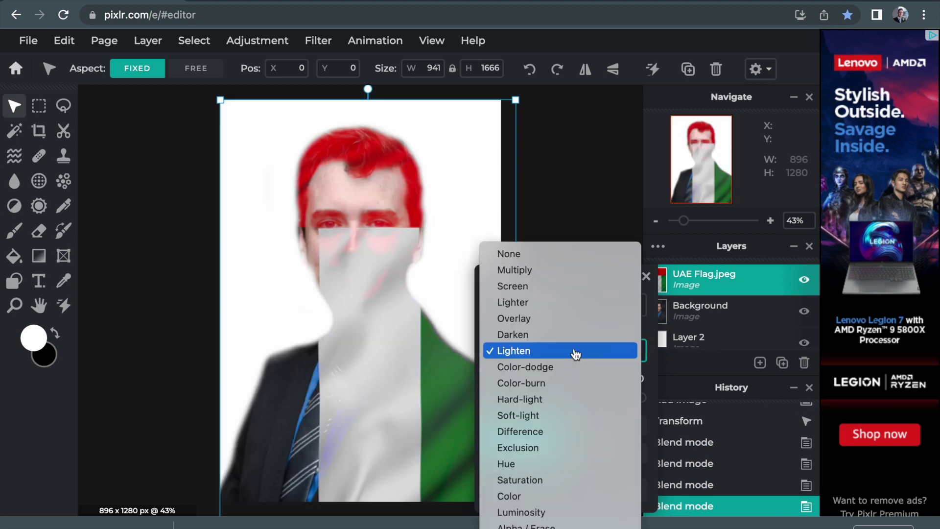
left_click(581, 333)
left_click(570, 351)
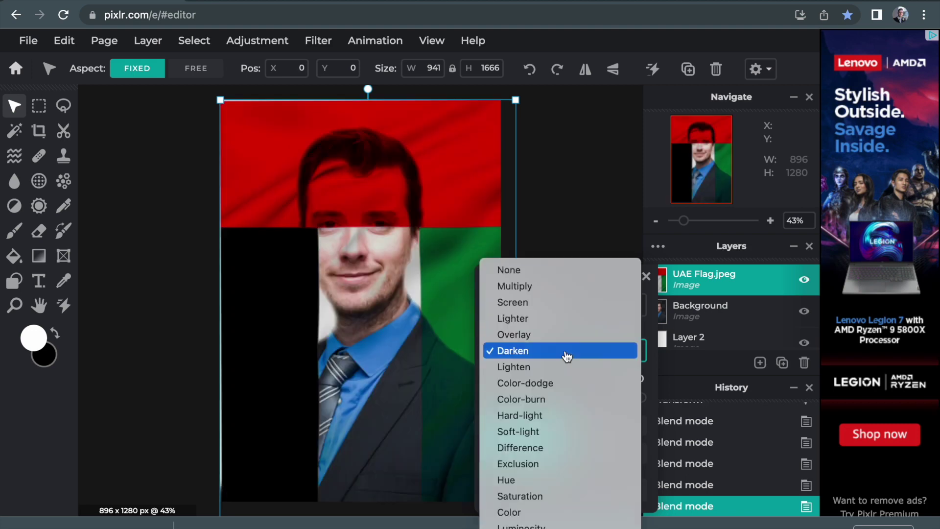
left_click(566, 337)
left_click(556, 353)
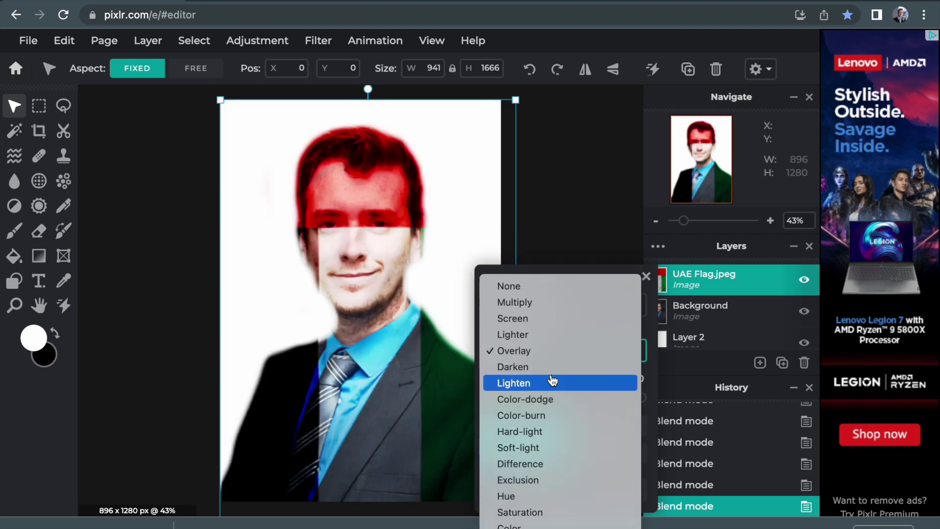
left_click(551, 321)
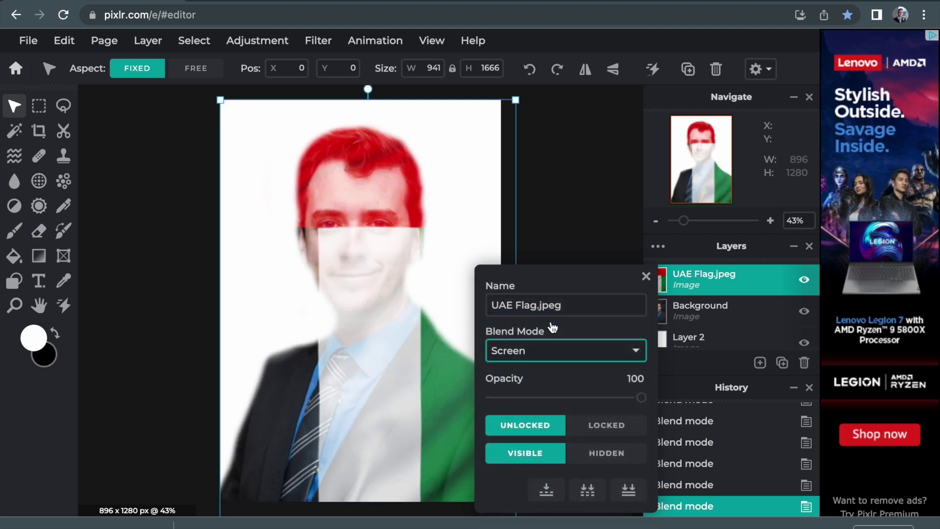
Compare the Multiply, Color-dodge and Hue blend modes on the flag layer.
left_click(548, 350)
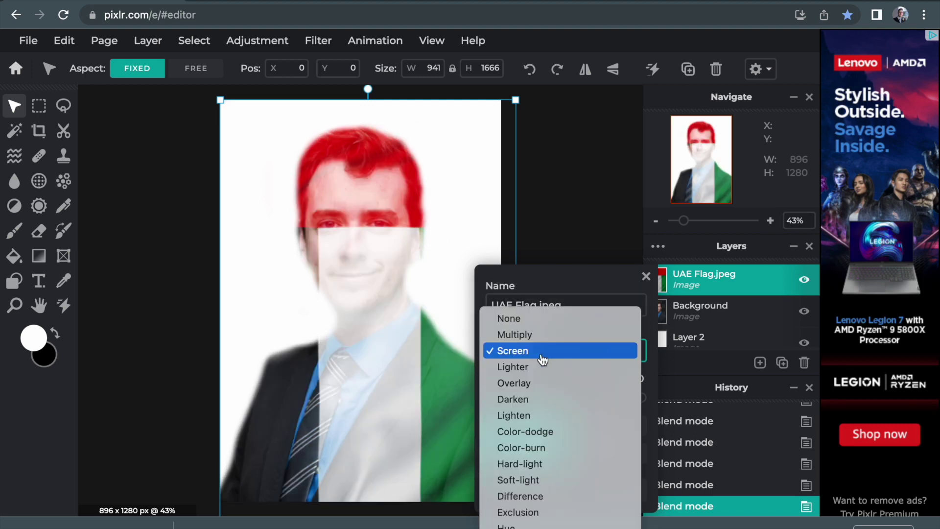
left_click(549, 334)
left_click(550, 350)
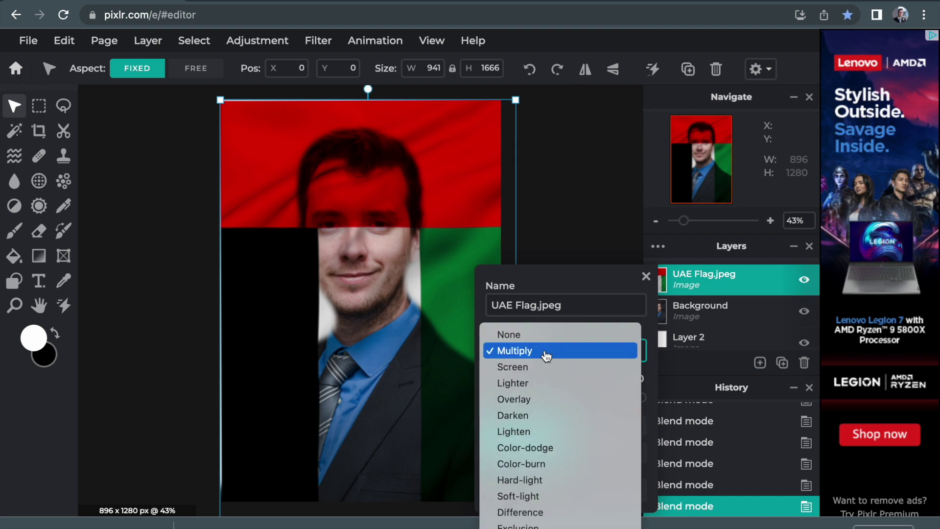
left_click(549, 447)
left_click(553, 363)
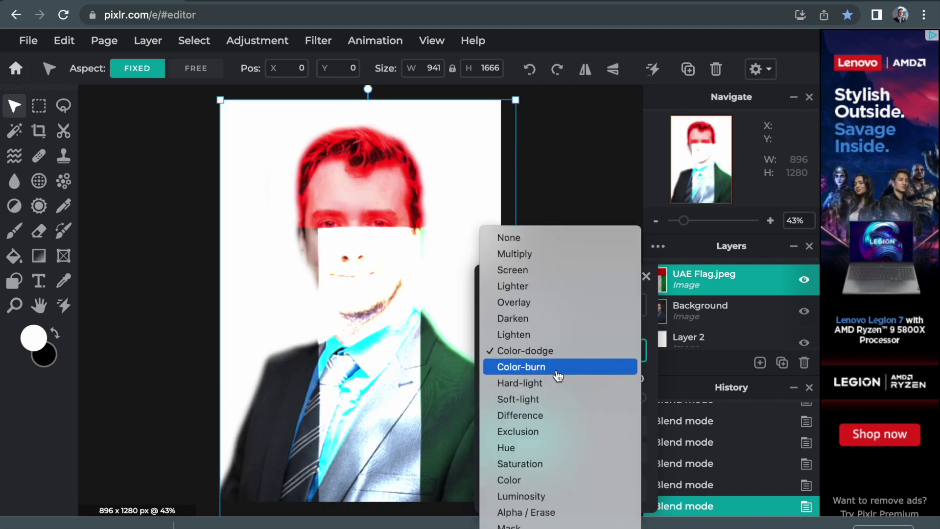
left_click(551, 451)
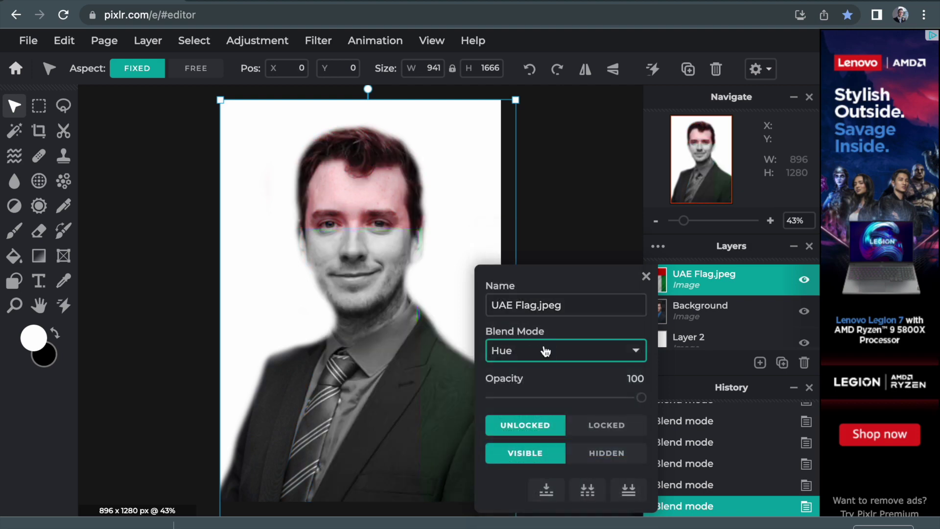
Scale the flag layer down to about 762 × 1349 px and position it at about X 22, Y 12.
left_click(559, 108)
left_click_drag(519, 98, 459, 198)
left_click_drag(398, 237, 406, 143)
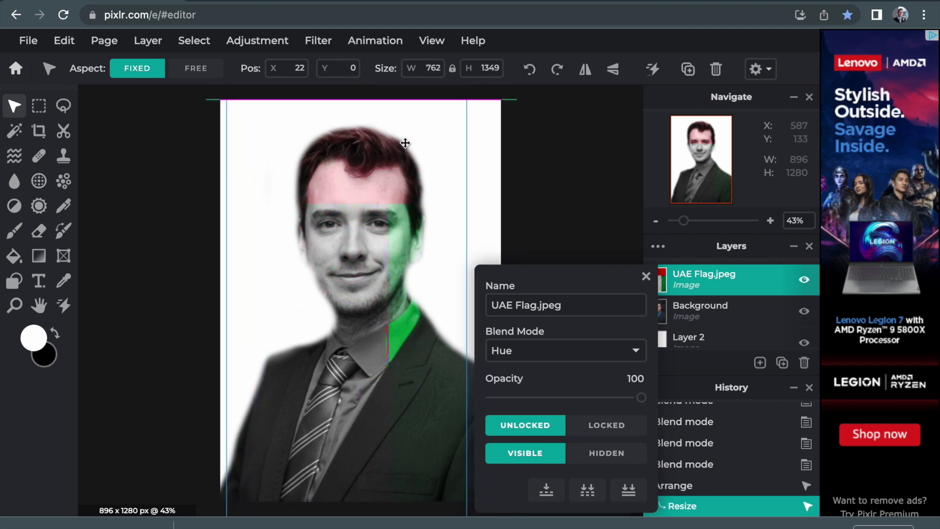
Try the Darken blend mode on the resized flag layer.
left_click(580, 355)
left_click(581, 370)
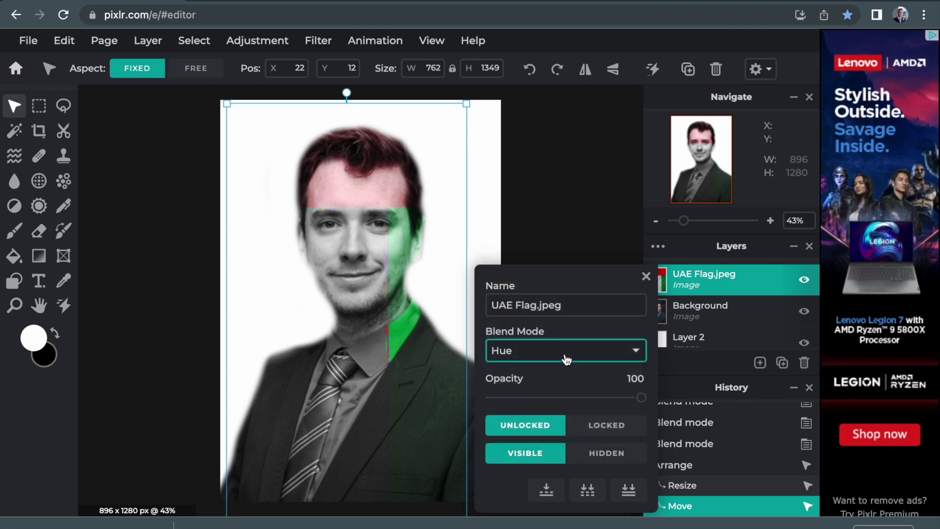
left_click(563, 355)
left_click(564, 216)
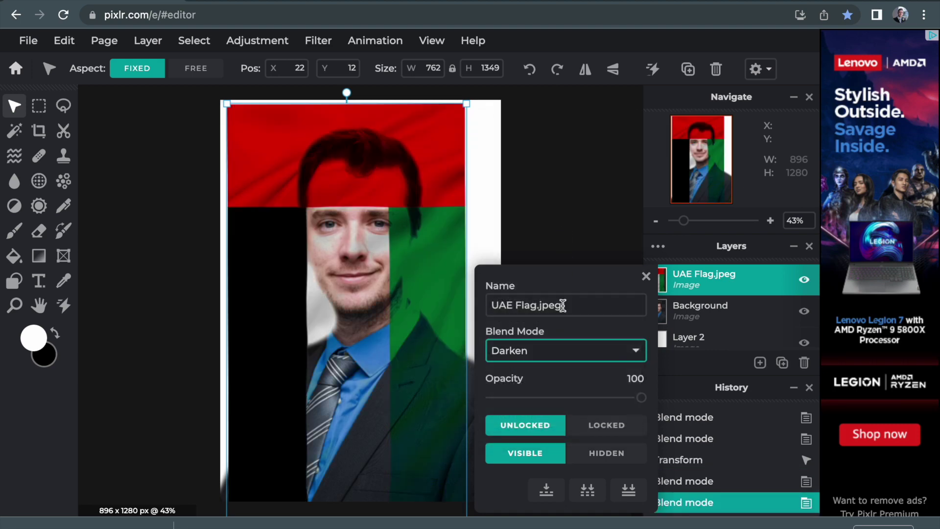
Set the resized flag layer's blend mode to Overlay and close the layer settings.
left_click(557, 343)
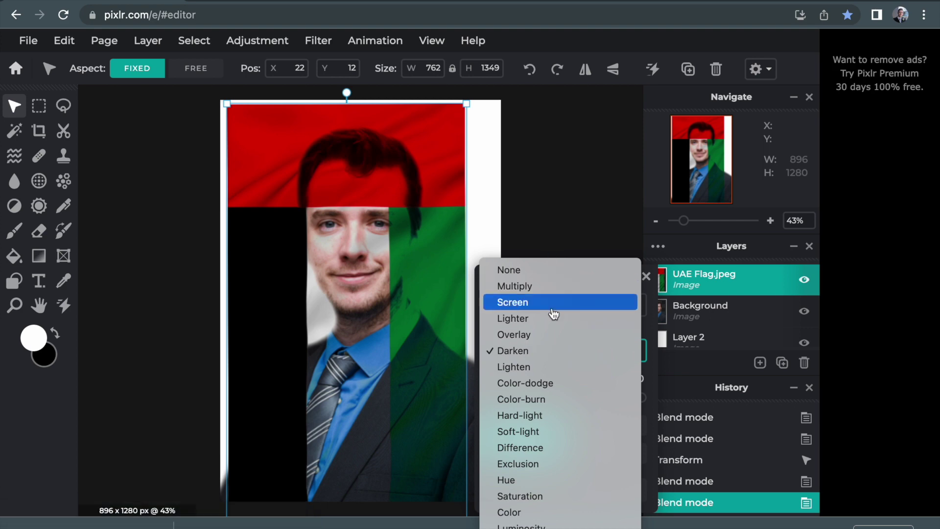
left_click(551, 335)
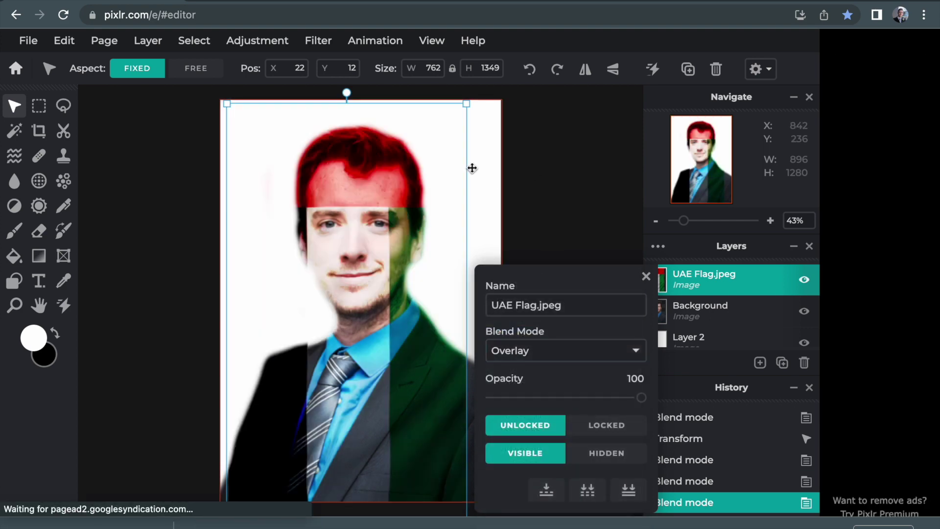
left_click(645, 276)
Reposition the flag layer over the head and upper body, scale it down to end above the canvas's lower edge, and deselect it.
left_click_drag(409, 264, 466, 269)
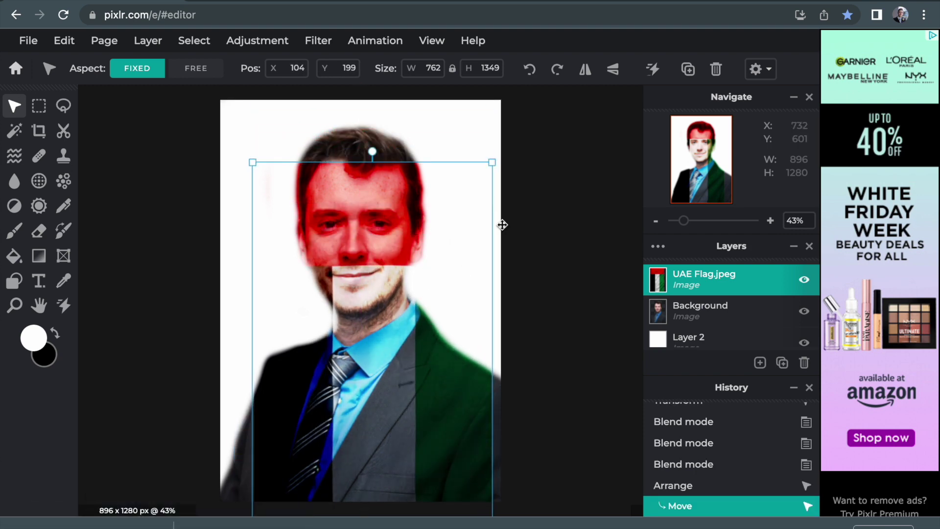
left_click_drag(493, 160, 422, 191)
left_click(551, 276)
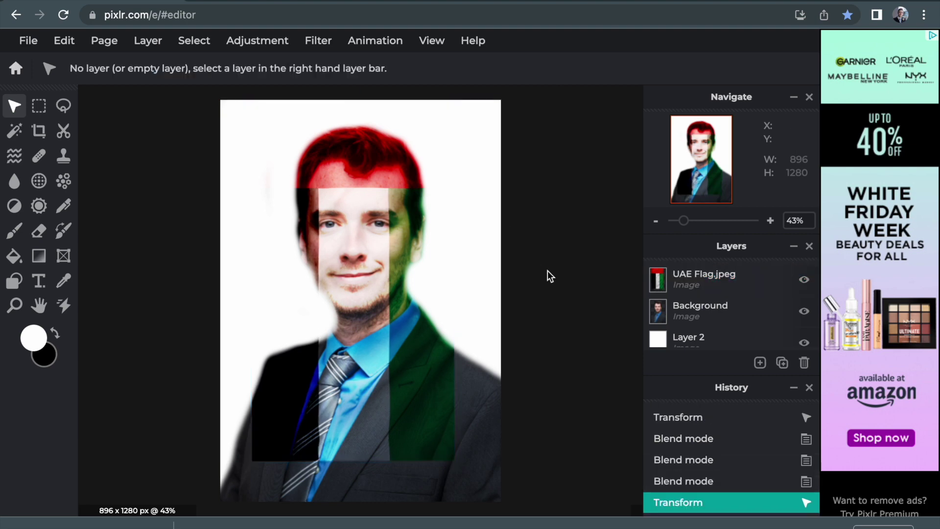
Crop the canvas to about 621 × 1081 px so that only the flag-covered area of the portrait is kept.
left_click(37, 132)
left_click_drag(232, 500, 258, 460)
left_click_drag(502, 102, 450, 120)
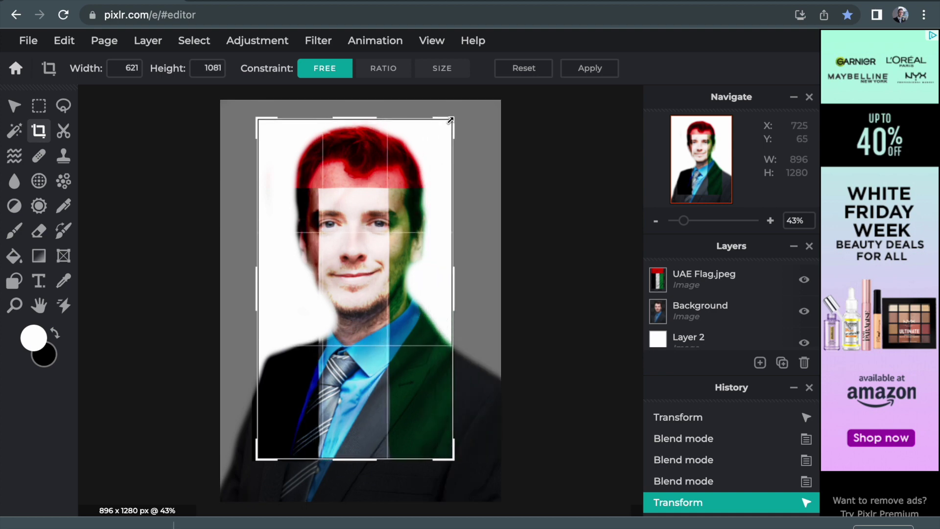
key("Return")
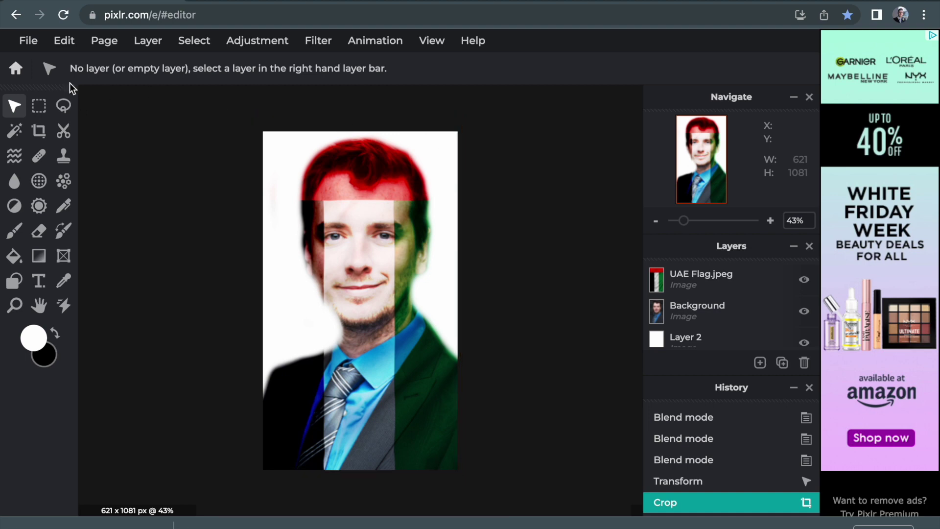
Open the save options for the cropped flag portrait.
left_click(28, 40)
left_click(79, 173)
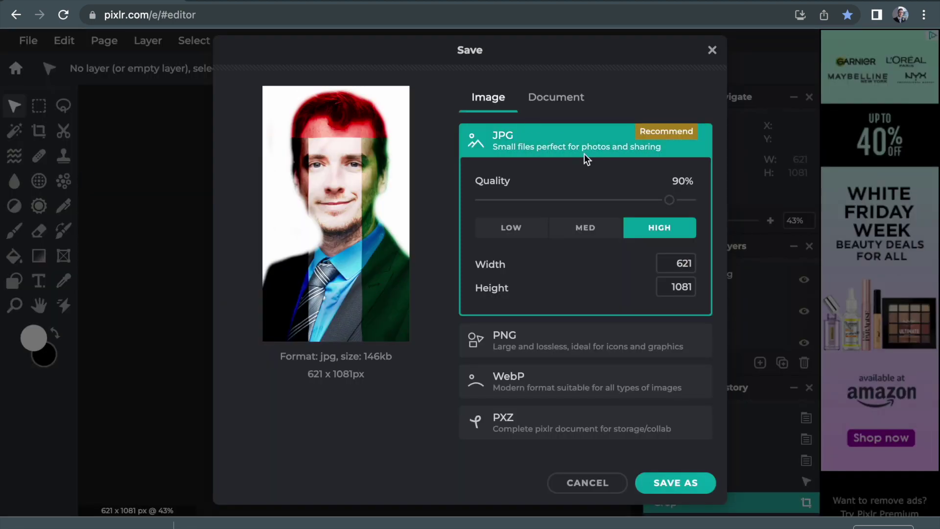